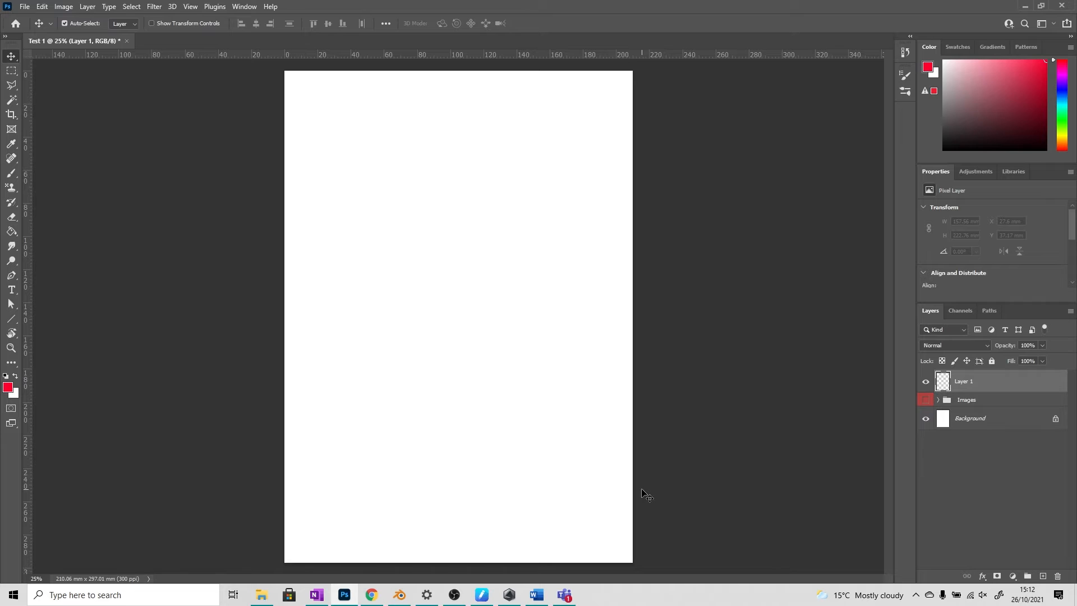
# Step: Make the Images layer group visible and set the blend mode of its Image 1 layer to Normal
pyautogui.click(926, 399)
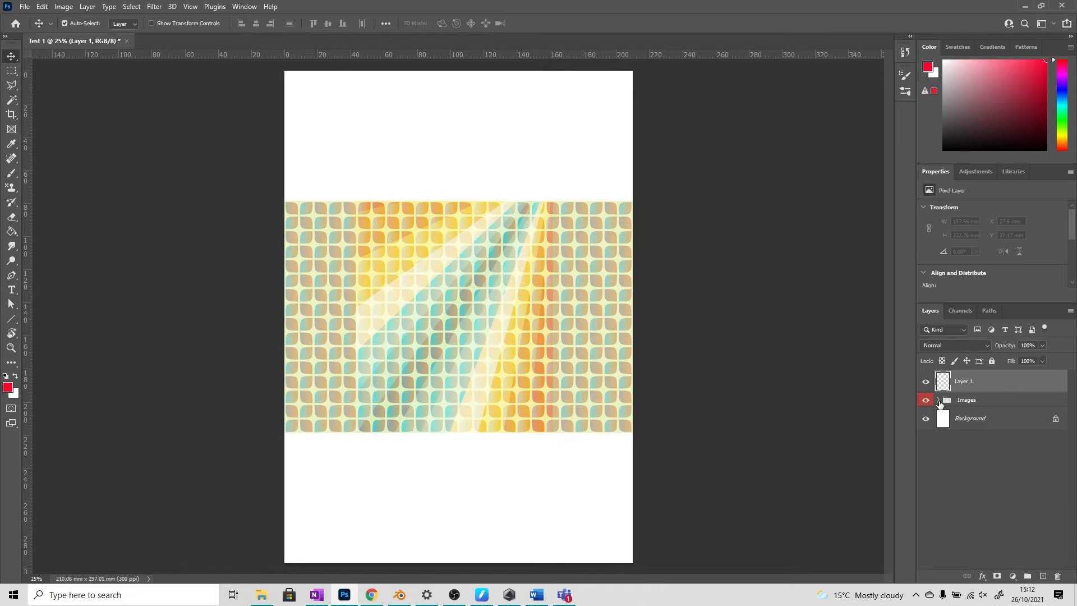
pyautogui.click(937, 399)
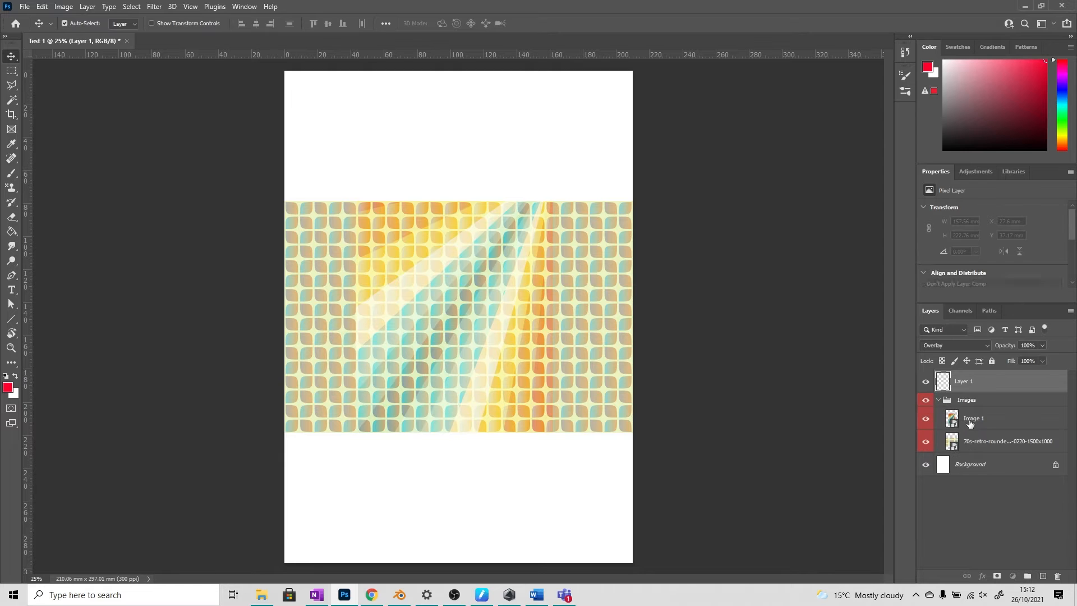
pyautogui.click(967, 421)
pyautogui.click(970, 440)
pyautogui.click(973, 418)
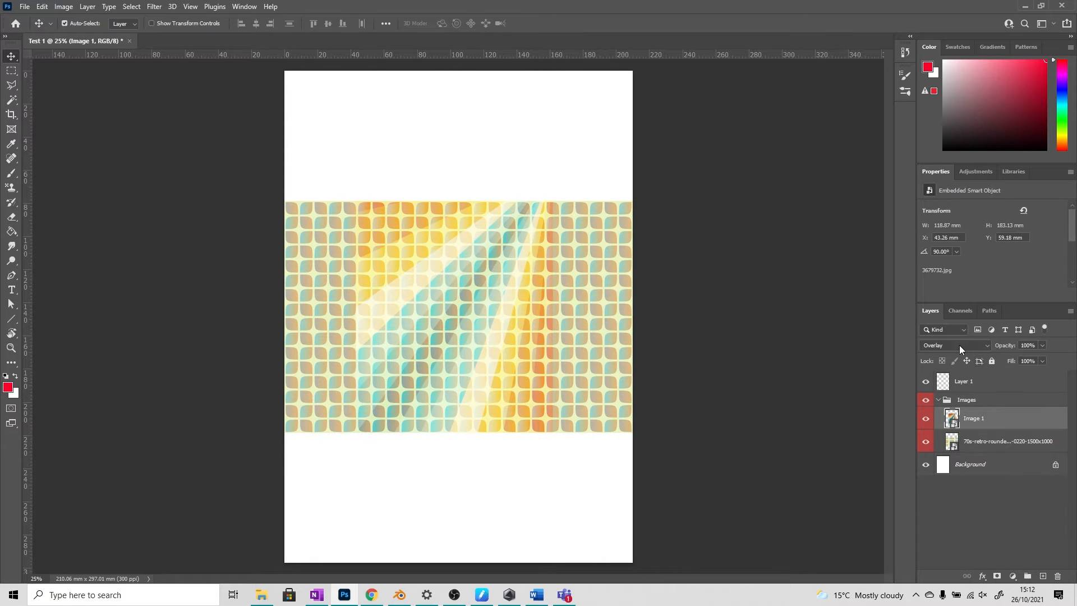
pyautogui.click(958, 345)
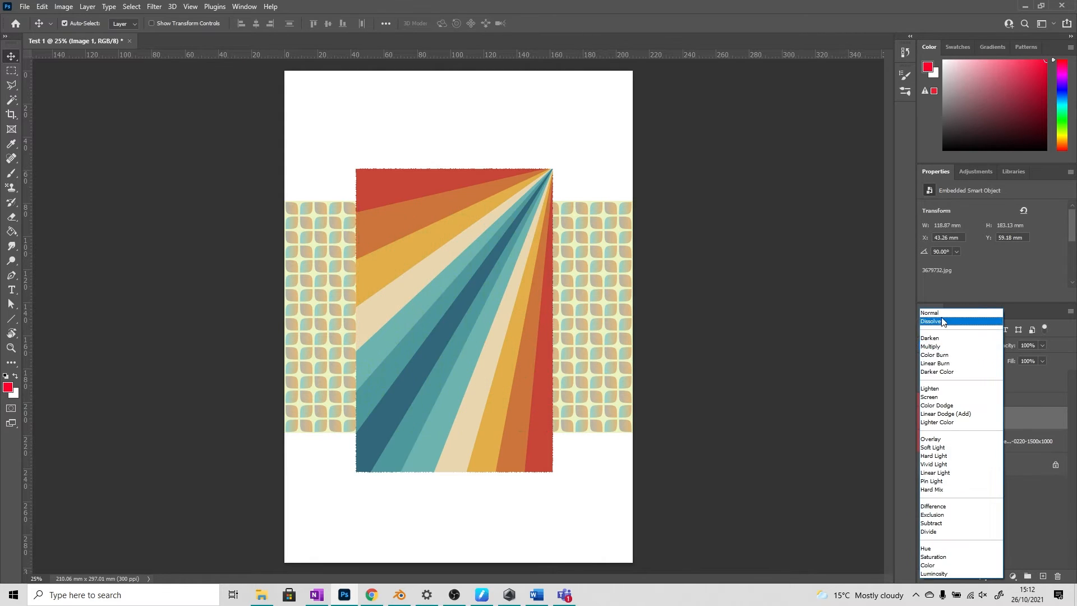
pyautogui.click(953, 313)
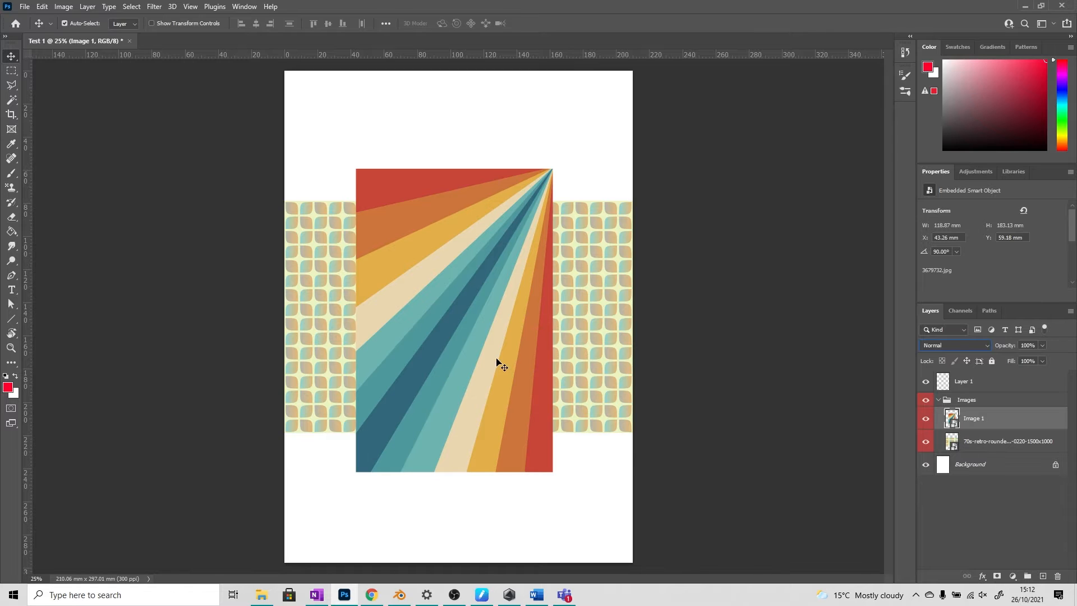
# Step: Preview a Motion Blur with a distance of 267 pixels on the Image 1 layer, and discard it
pyautogui.click(157, 8)
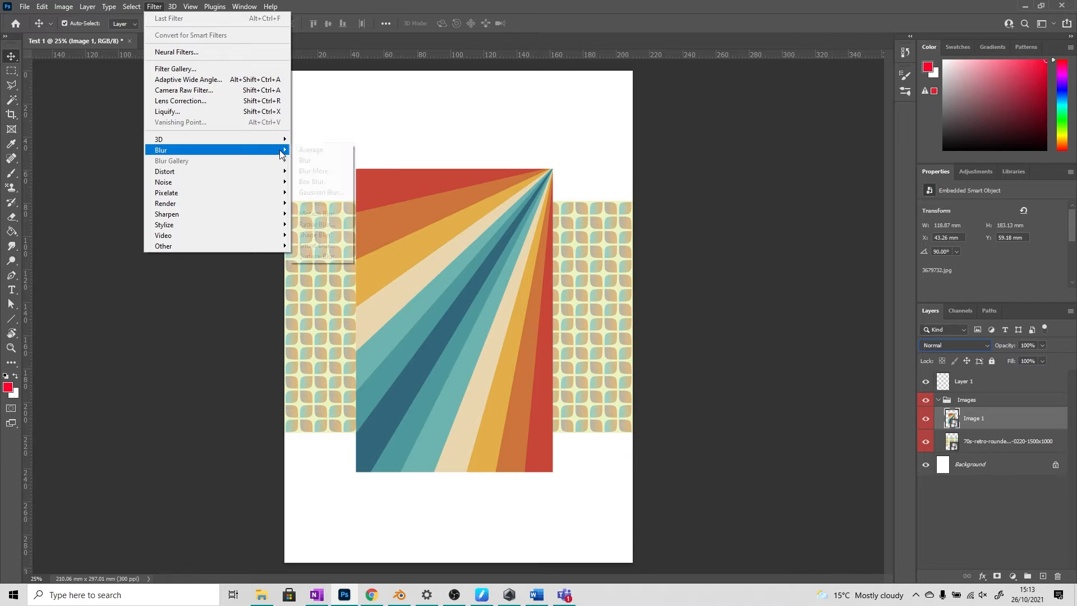
pyautogui.moveTo(281, 149)
pyautogui.click(317, 213)
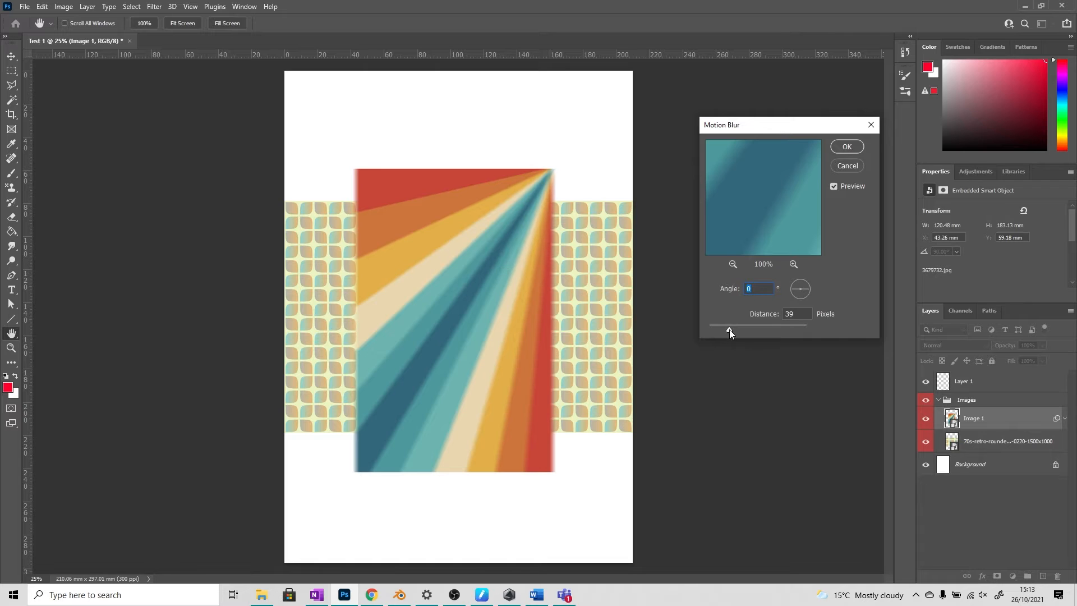
pyautogui.moveTo(729, 329); pyautogui.dragTo(771, 330)
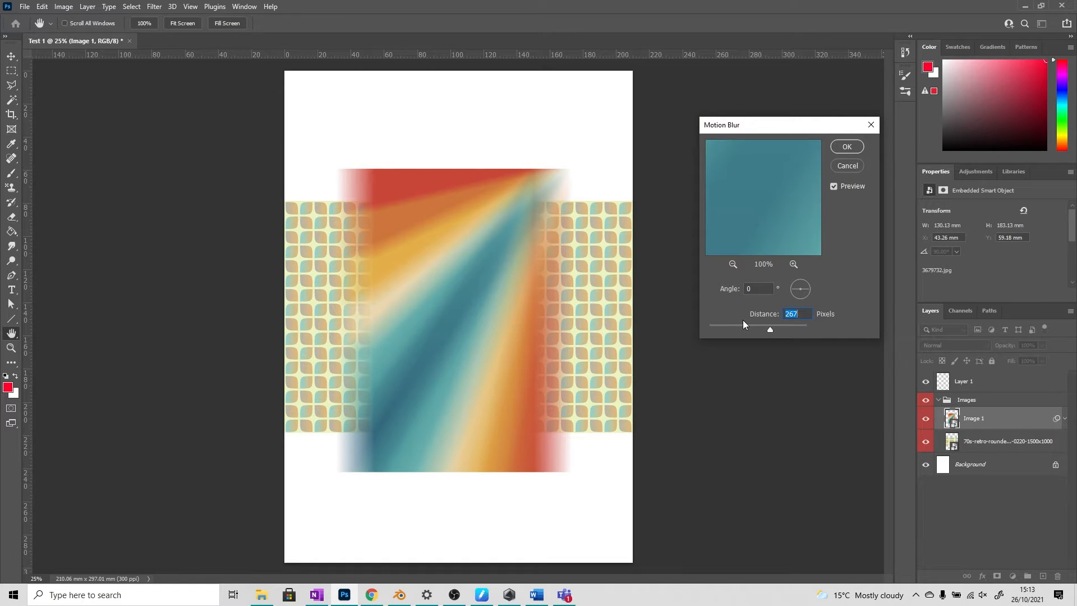
pyautogui.click(853, 161)
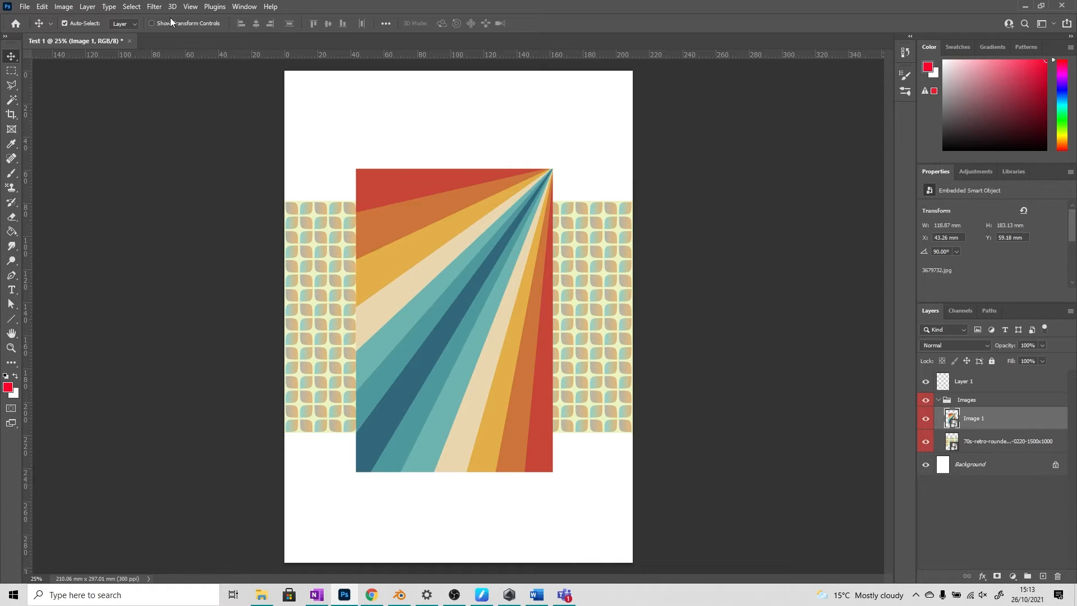
# Step: Try a medium-size Ripple distortion of about 461% on the Image 1 layer, and undo it
pyautogui.click(153, 7)
pyautogui.moveTo(232, 170)
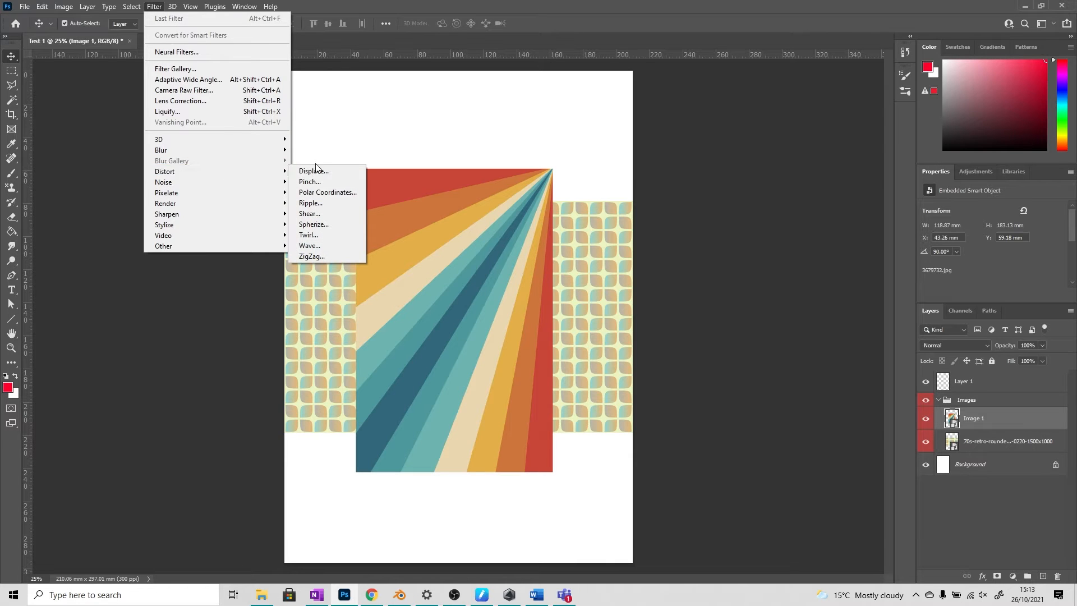
pyautogui.click(340, 203)
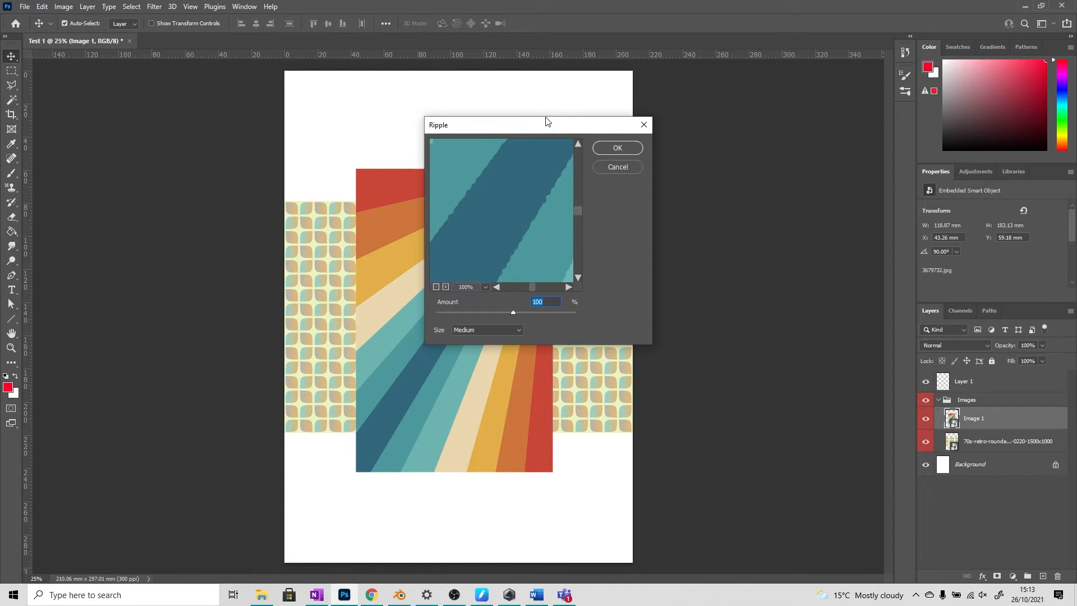
pyautogui.moveTo(548, 120); pyautogui.dragTo(720, 132)
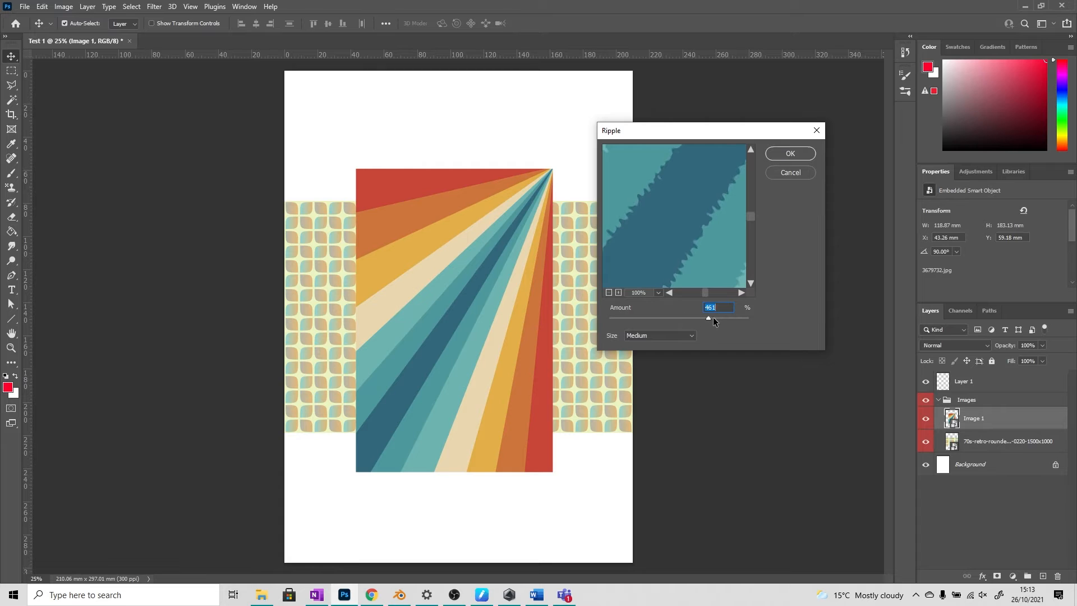
pyautogui.click(790, 153)
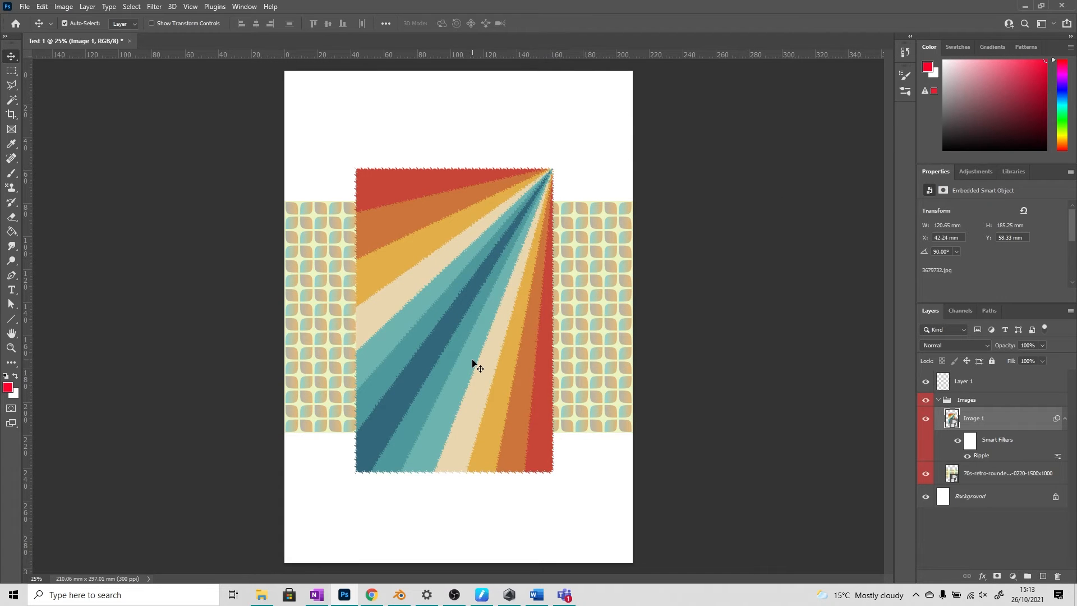
pyautogui.hotkey('ctrl', 'z')
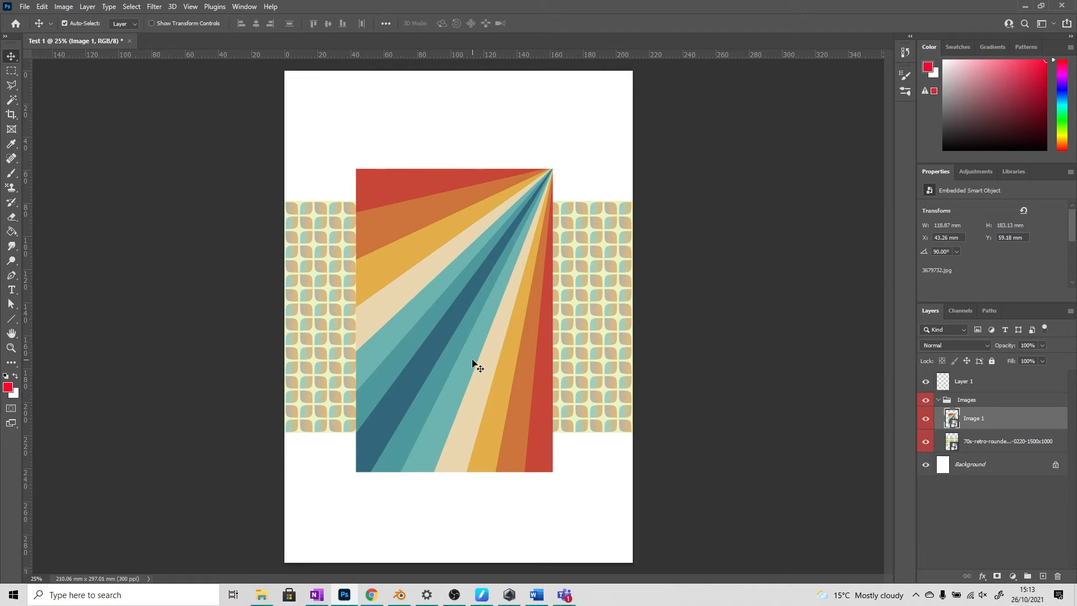
# Step: Try the Find Edges stylize filter on the Image 1 layer, and undo it
pyautogui.click(154, 7)
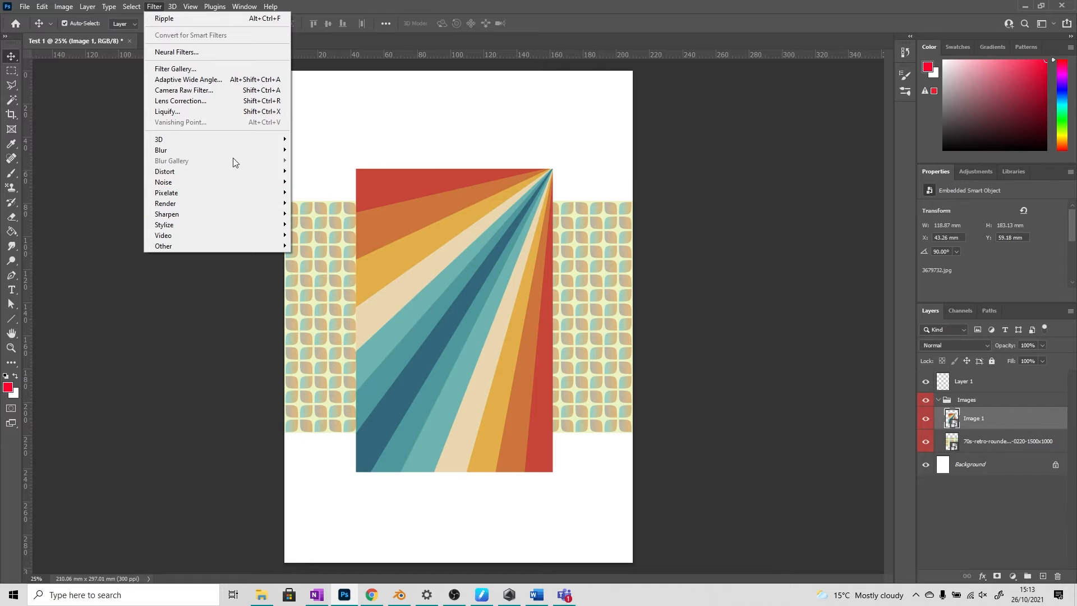
pyautogui.moveTo(233, 170)
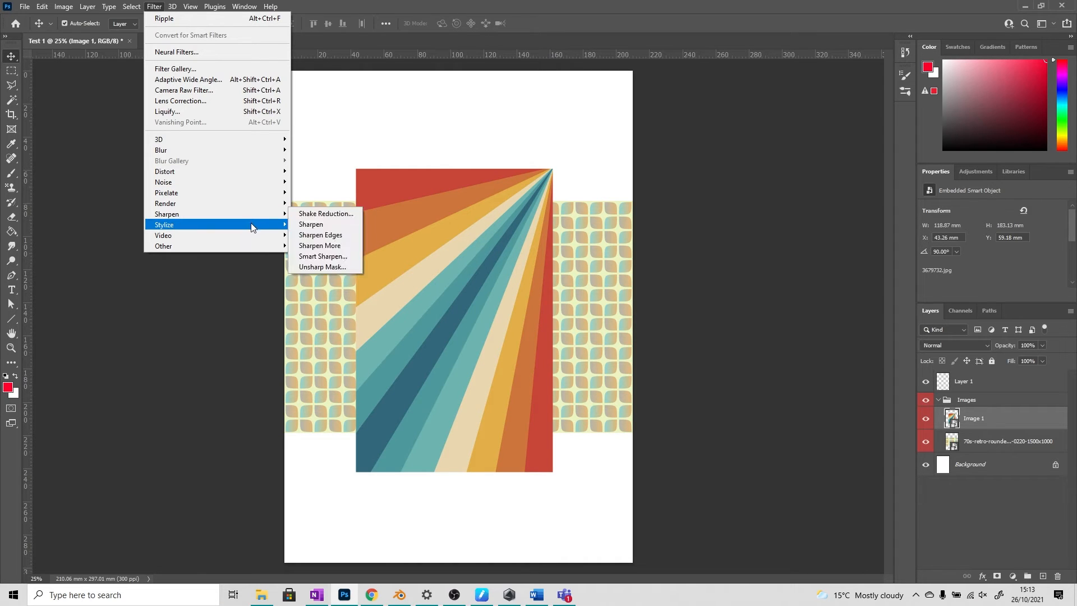
pyautogui.moveTo(255, 224)
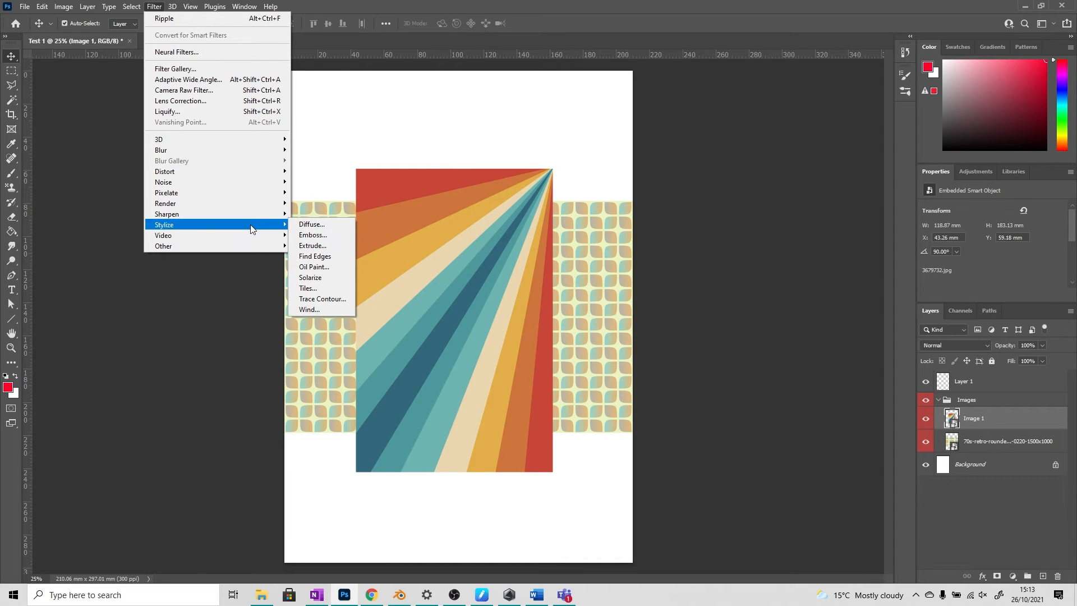
pyautogui.click(323, 258)
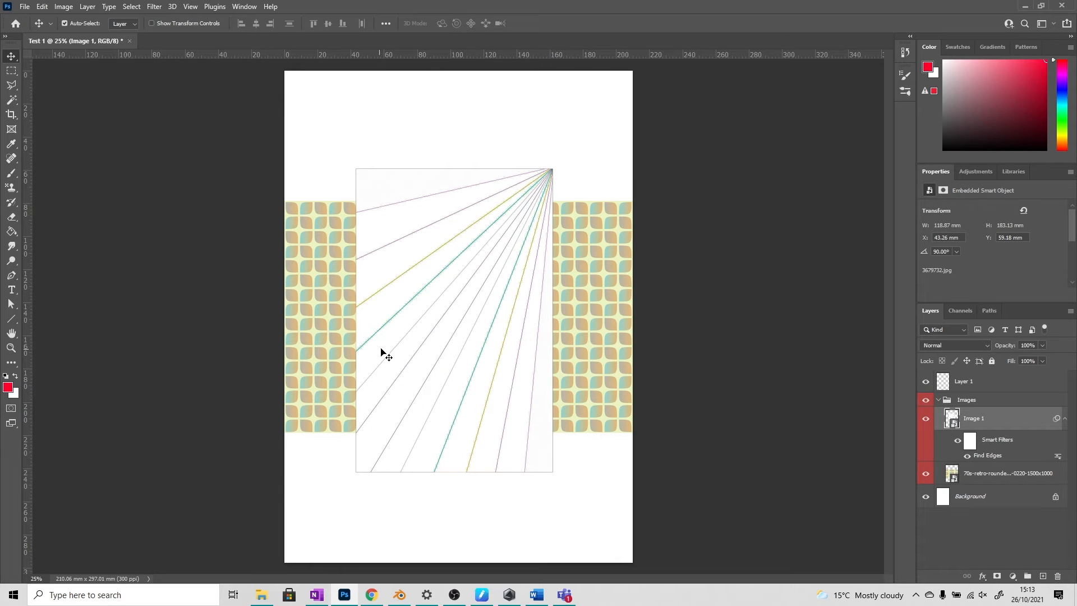
pyautogui.hotkey('ctrl', 'z')
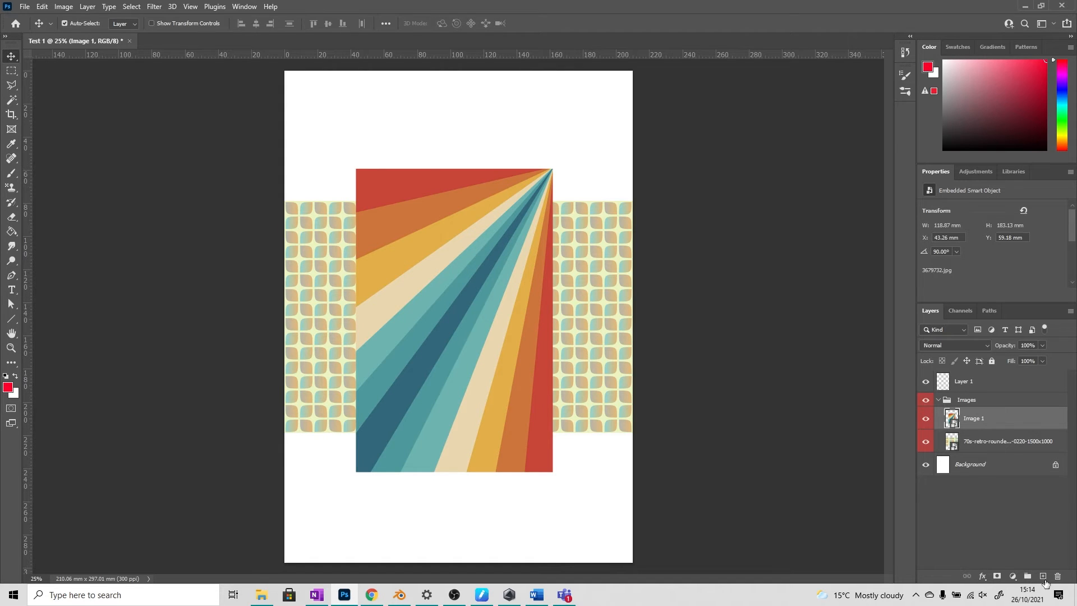
# Step: Try a Color Overlay layer style on Image 1 with the Normal blend mode and the red colour ff0000
pyautogui.click(982, 578)
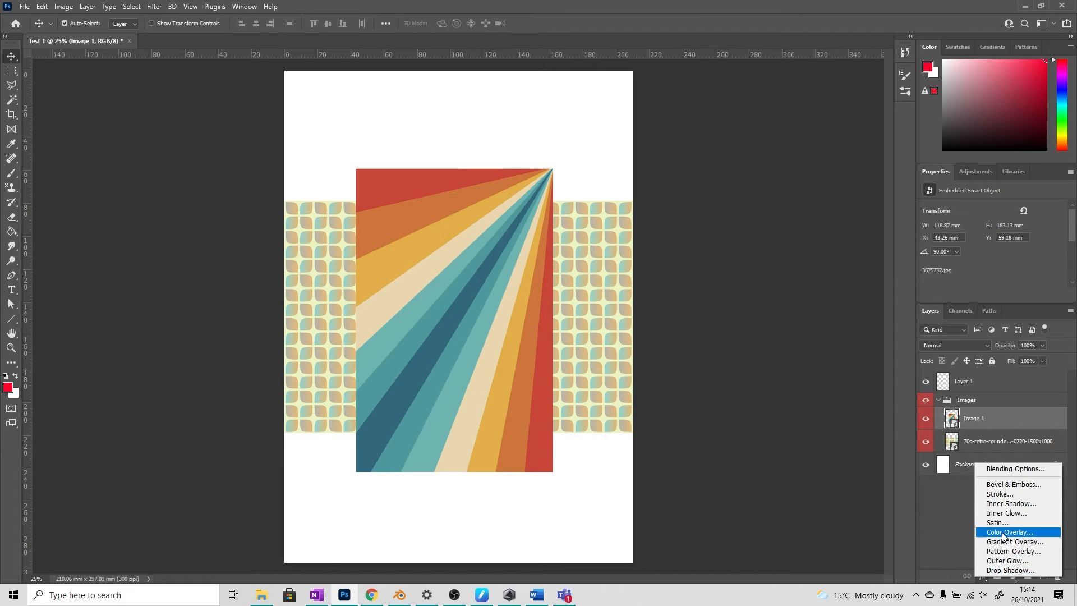
pyautogui.press('Escape')
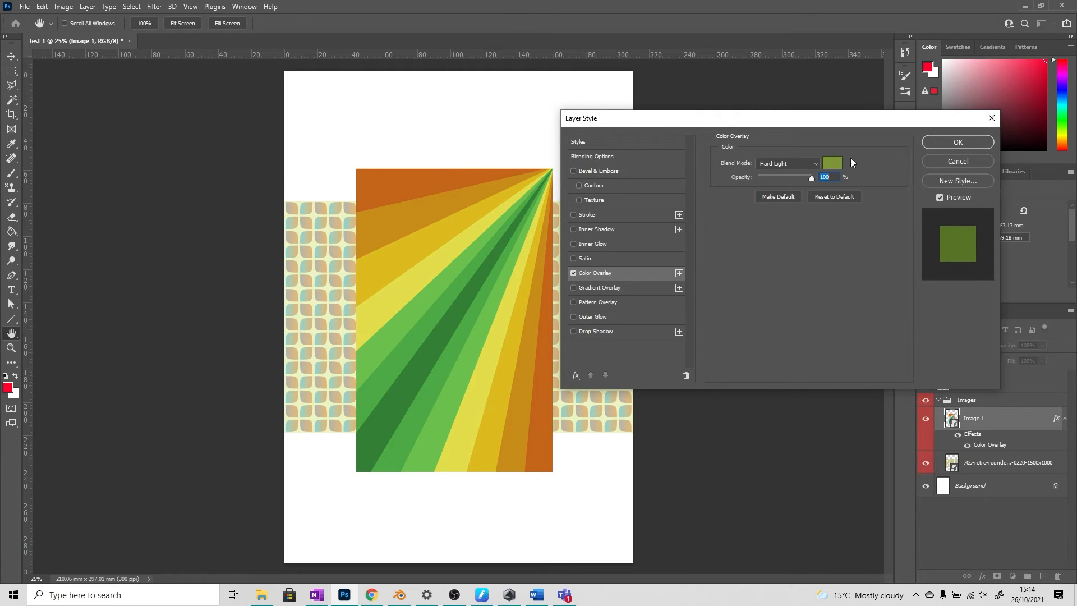
pyautogui.click(805, 164)
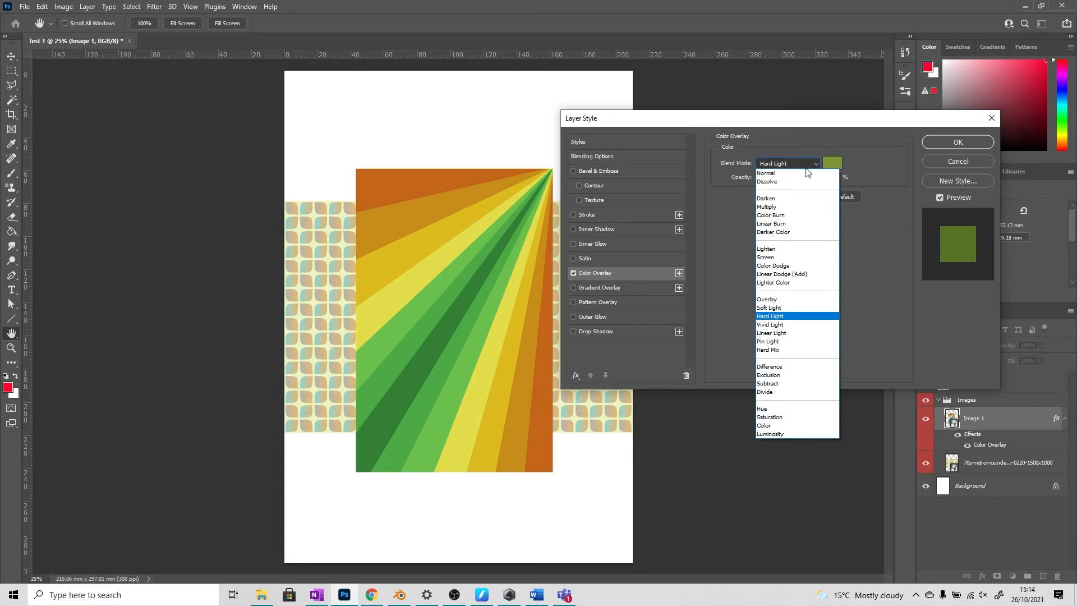
pyautogui.click(800, 174)
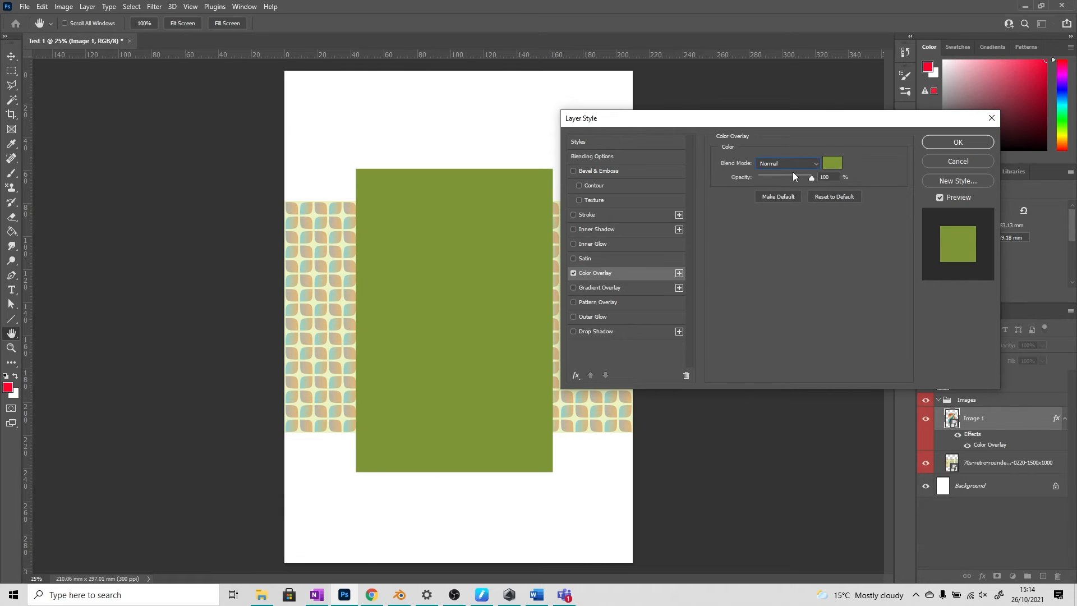
pyautogui.click(832, 162)
pyautogui.moveTo(733, 263); pyautogui.dragTo(732, 221)
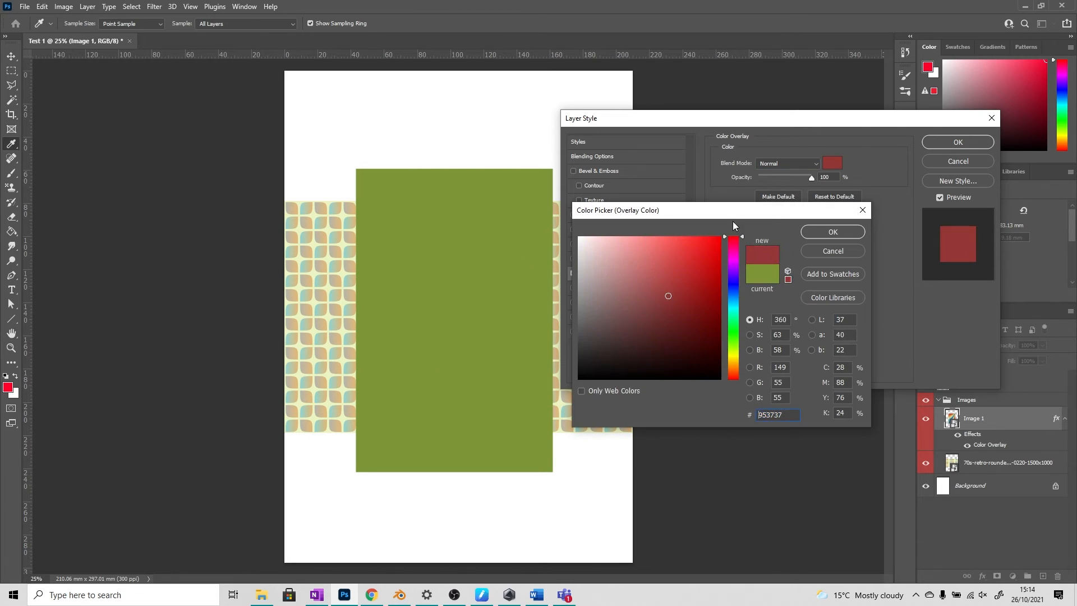
pyautogui.write('ff0000')
pyautogui.click(824, 232)
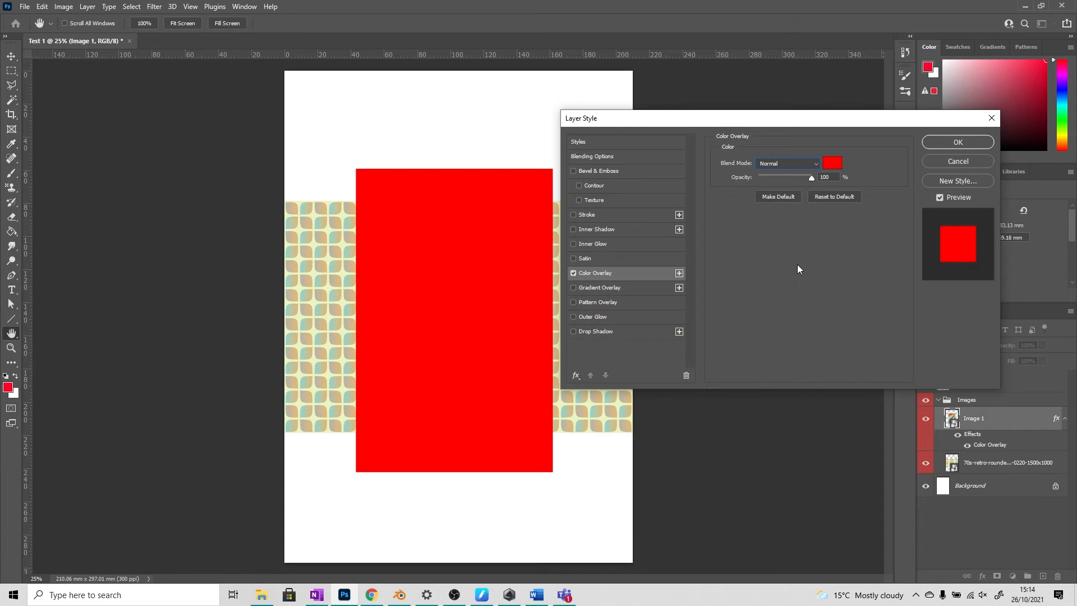
# Step: Lower the colour overlay's opacity to 33% and try the Overlay and Color blend modes
pyautogui.moveTo(796, 175); pyautogui.dragTo(776, 177)
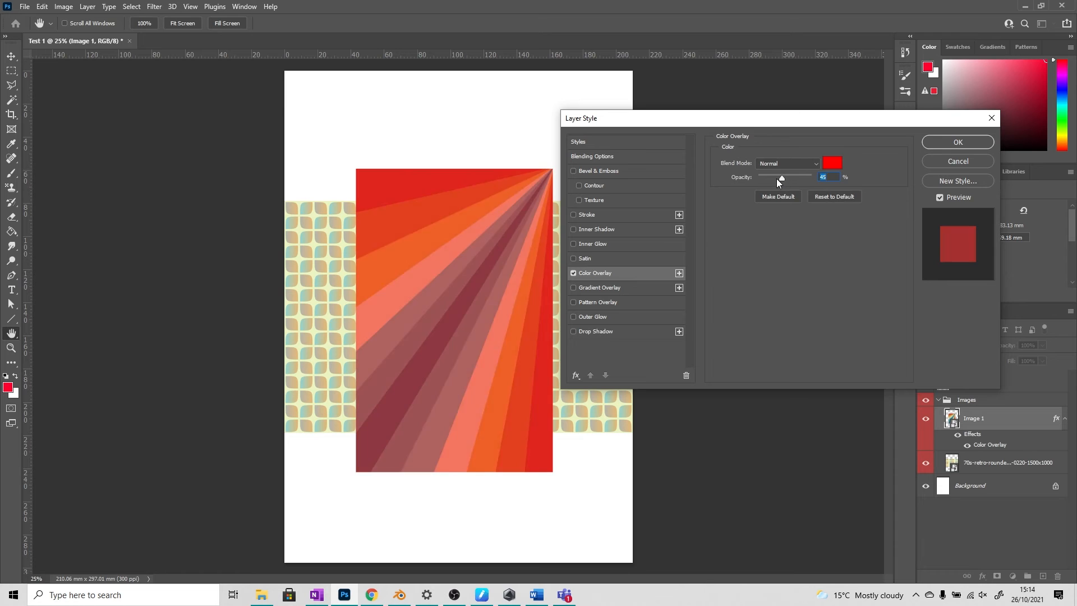
pyautogui.click(806, 164)
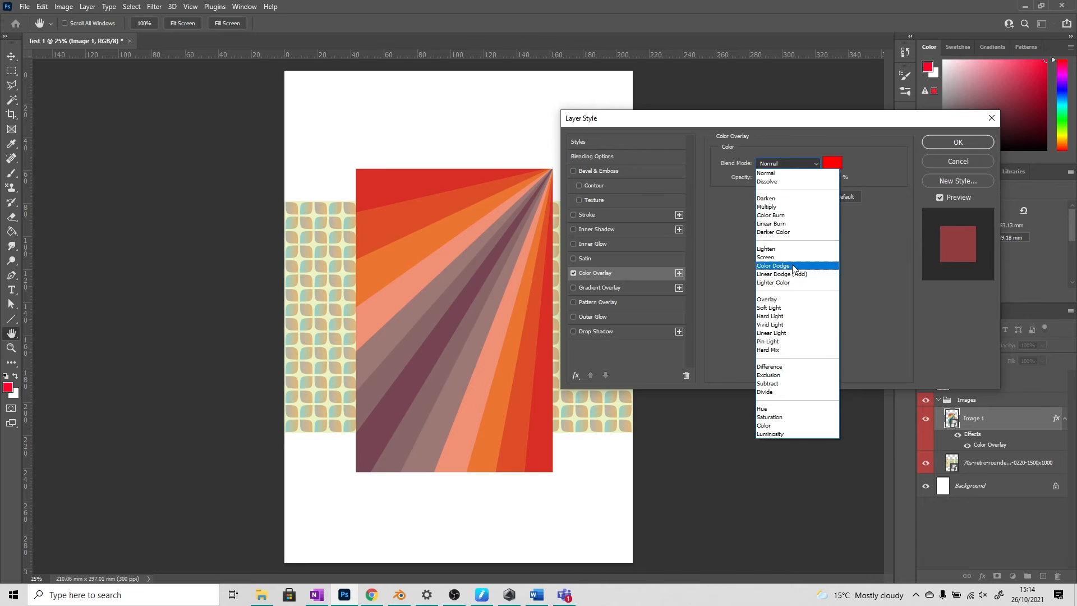
pyautogui.click(778, 300)
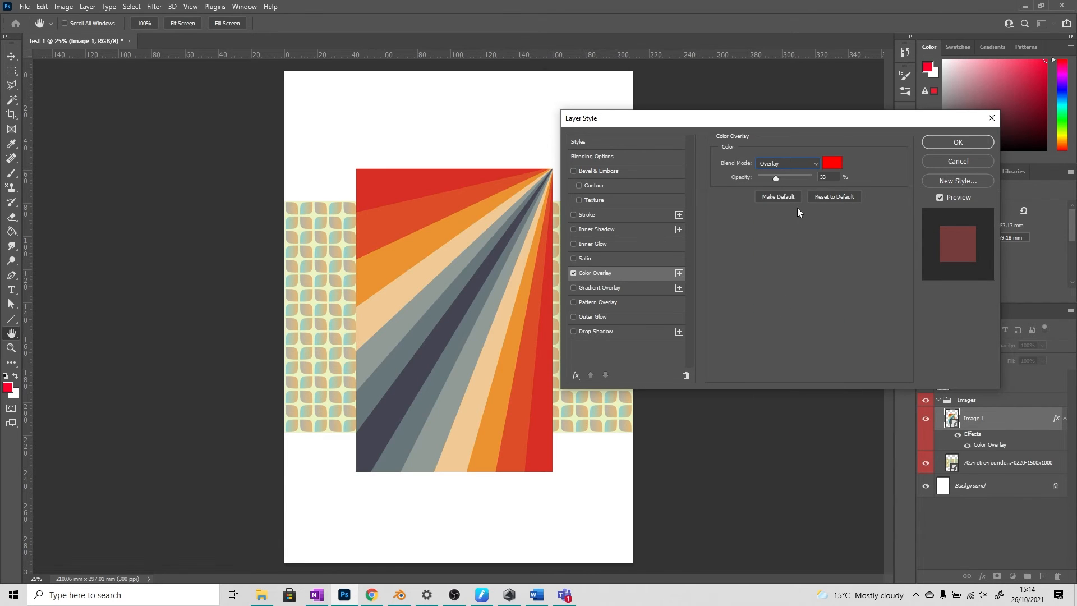
pyautogui.click(797, 164)
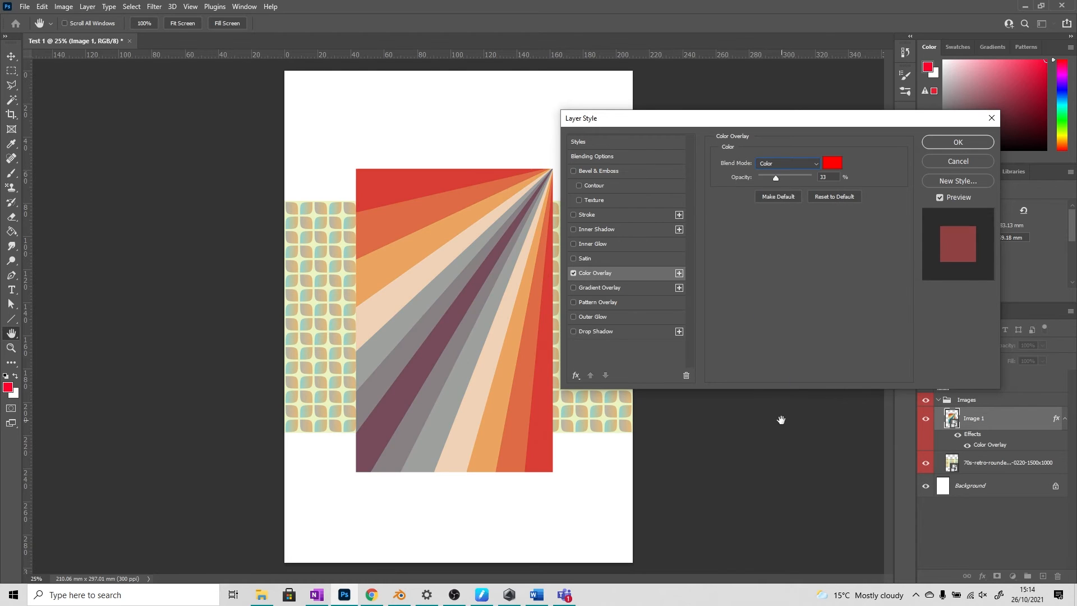
pyautogui.click(781, 425)
# Step: Try the Difference blend mode at 100% opacity for the colour overlay, and discard the layer style
pyautogui.click(796, 164)
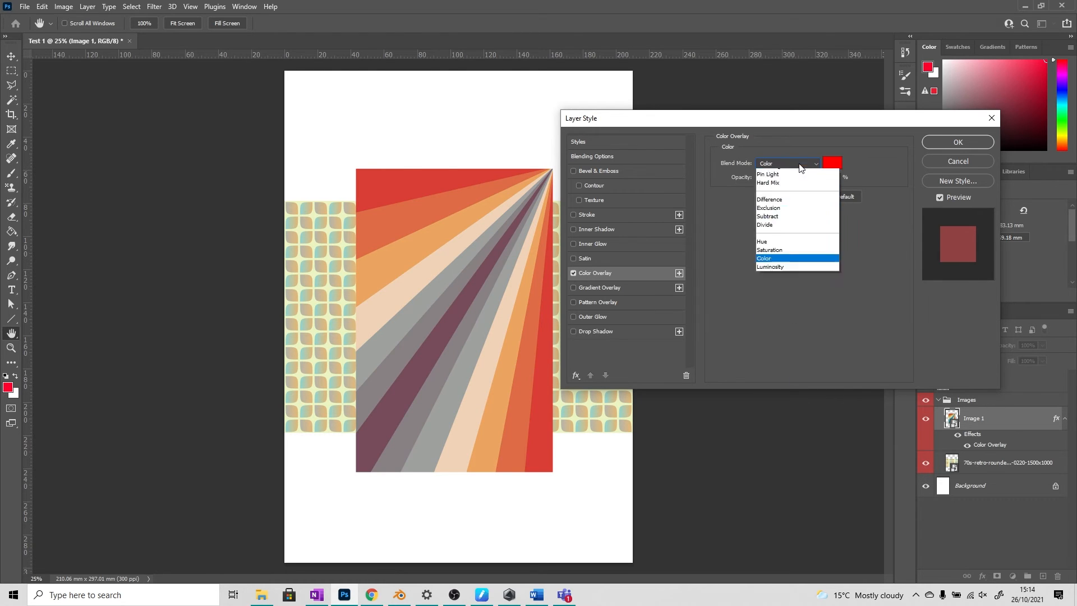
pyautogui.click(786, 364)
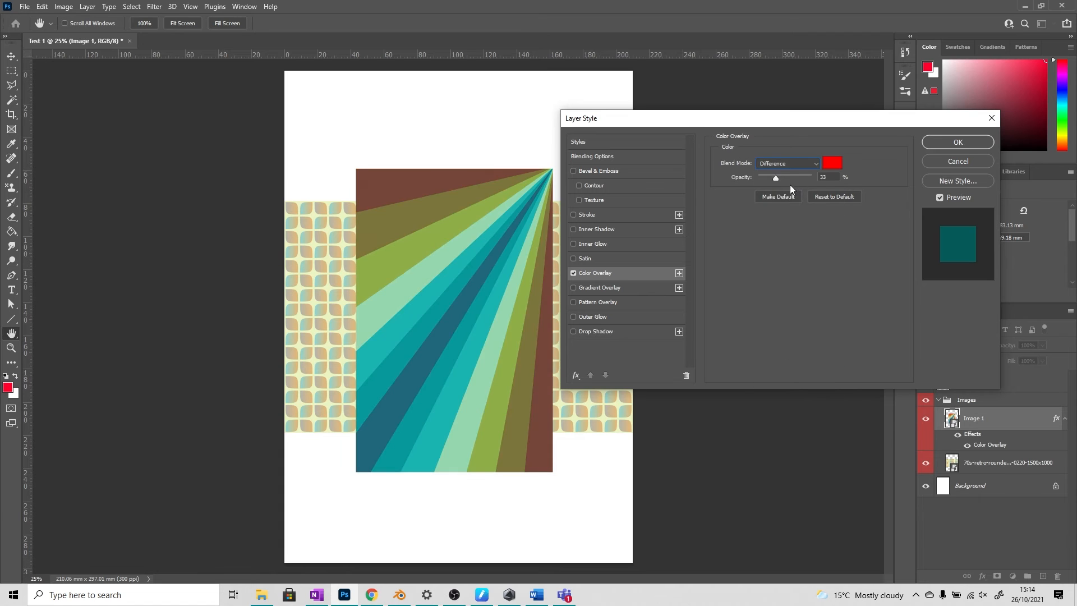
pyautogui.moveTo(775, 178); pyautogui.dragTo(813, 177)
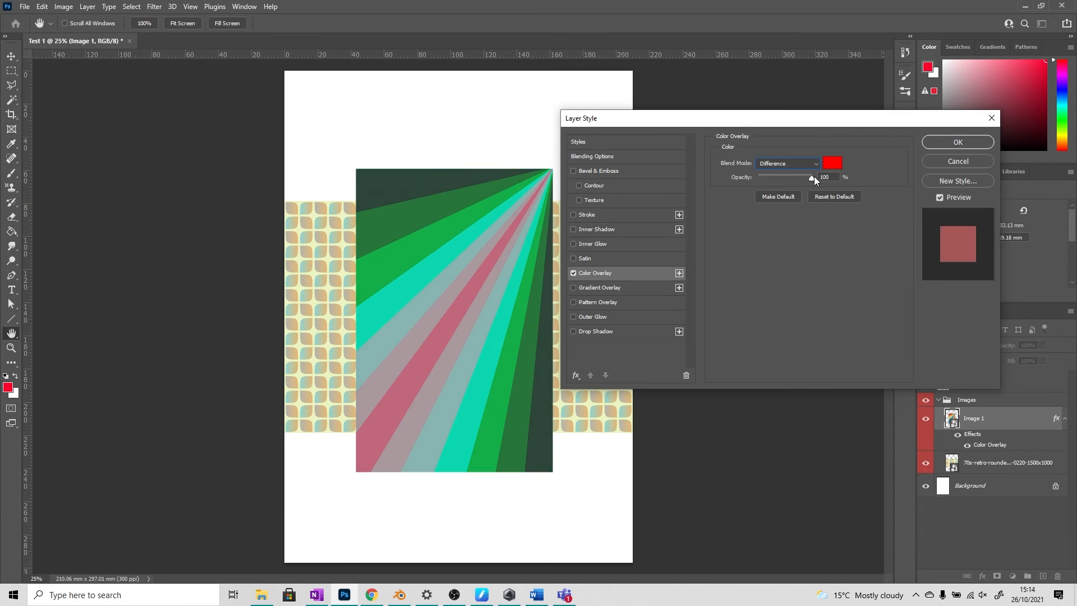
pyautogui.click(943, 163)
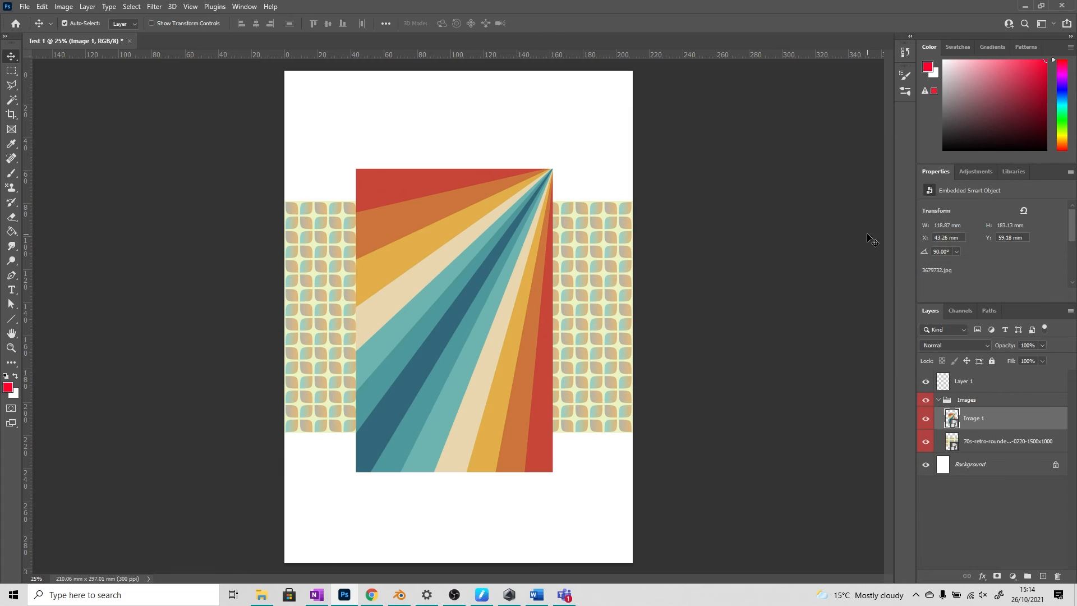
# Step: Try a Gradient Overlay layer style on Image 1 with an orange-to-purple preset from the Pinks gradients, and discard it
pyautogui.click(982, 576)
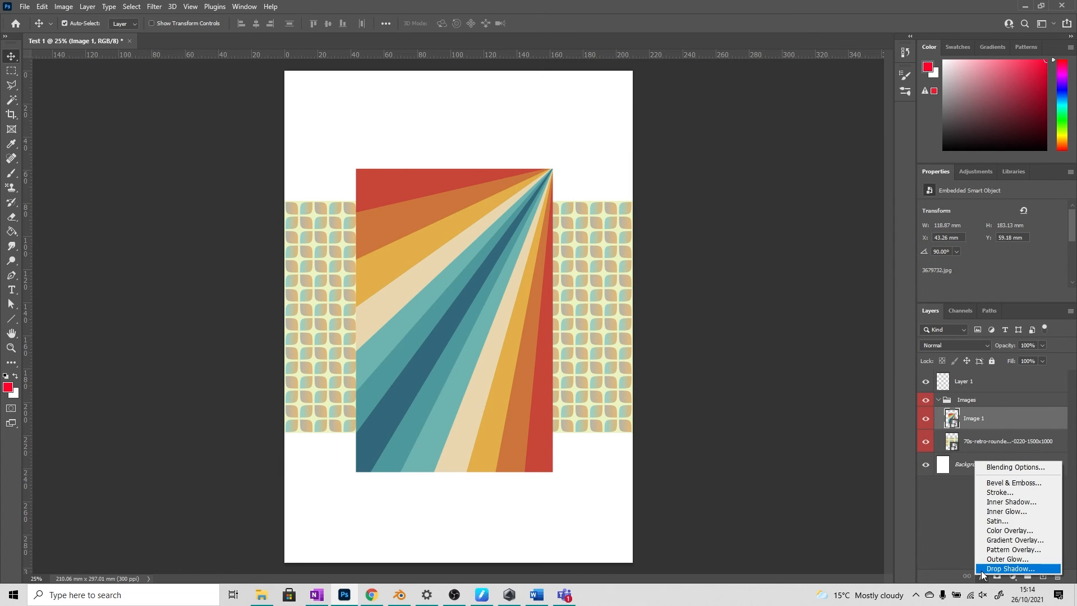
pyautogui.click(1010, 539)
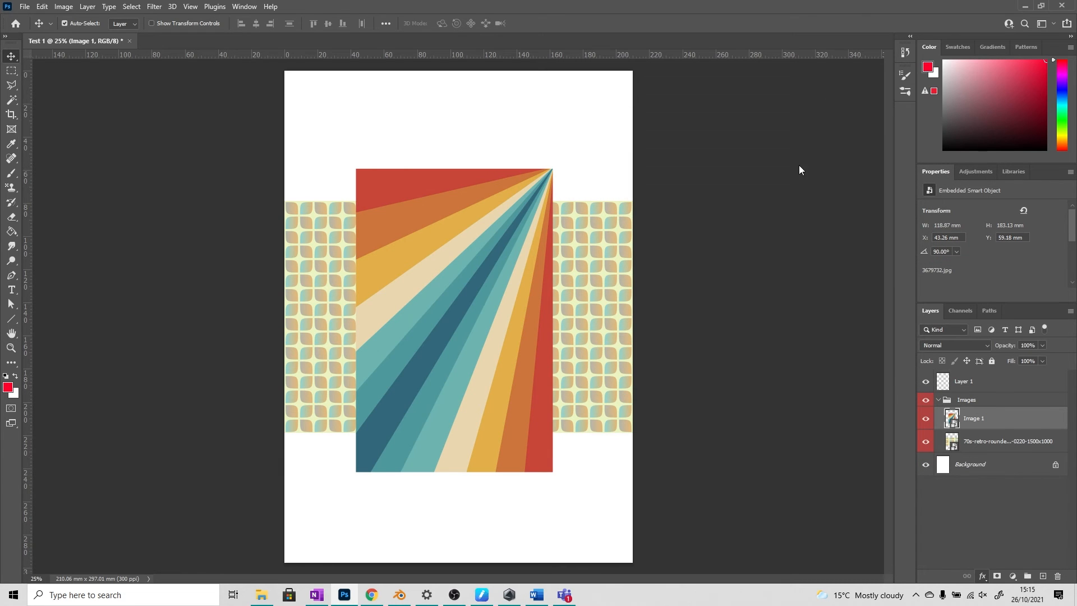
pyautogui.click(819, 188)
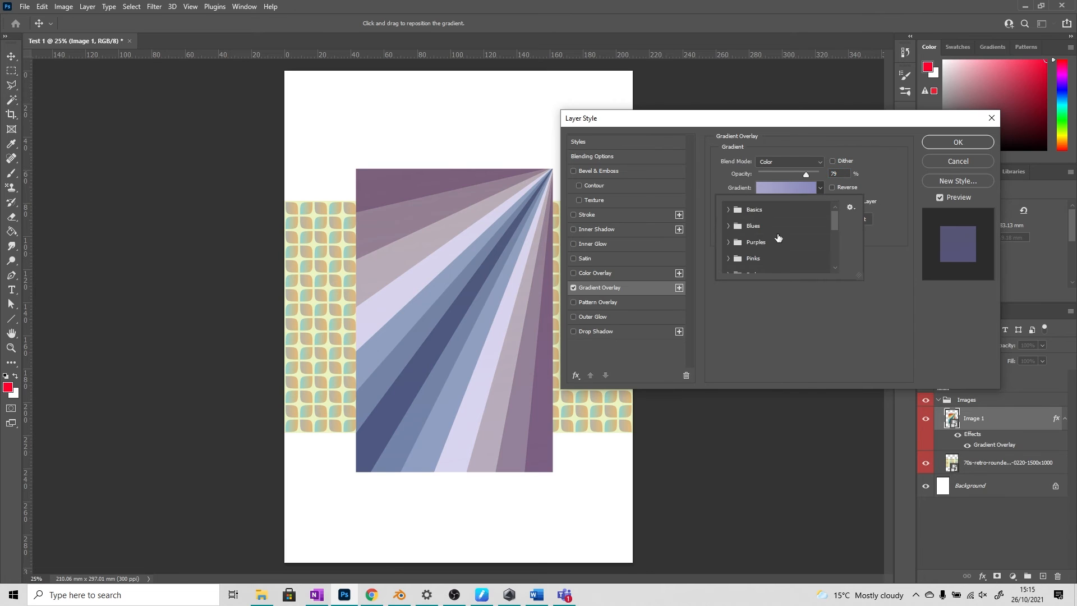
pyautogui.moveTo(834, 218); pyautogui.dragTo(836, 226)
pyautogui.click(728, 231)
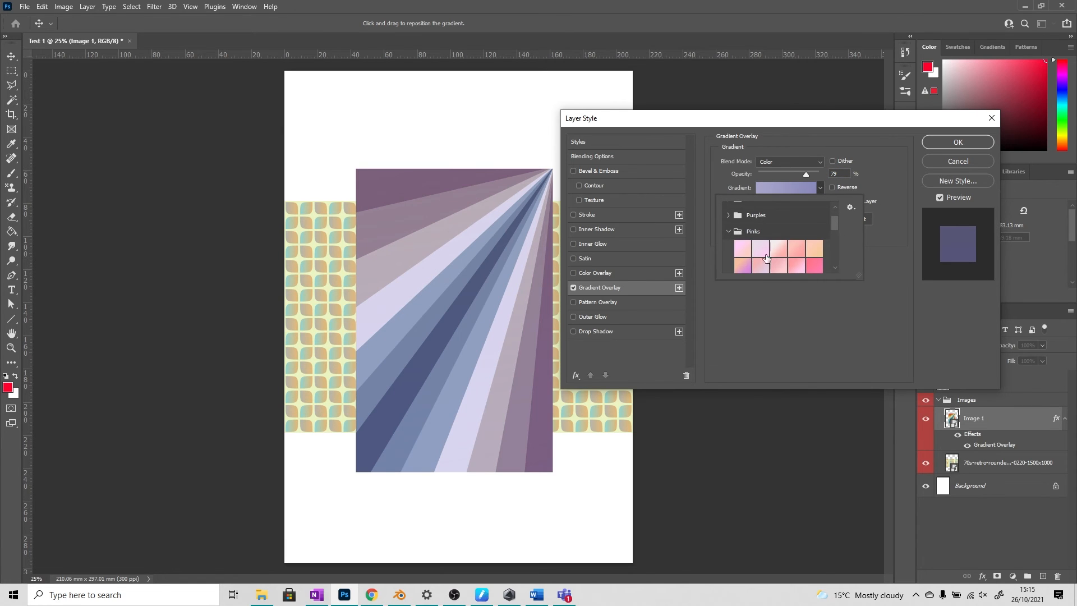
pyautogui.click(742, 265)
pyautogui.click(826, 313)
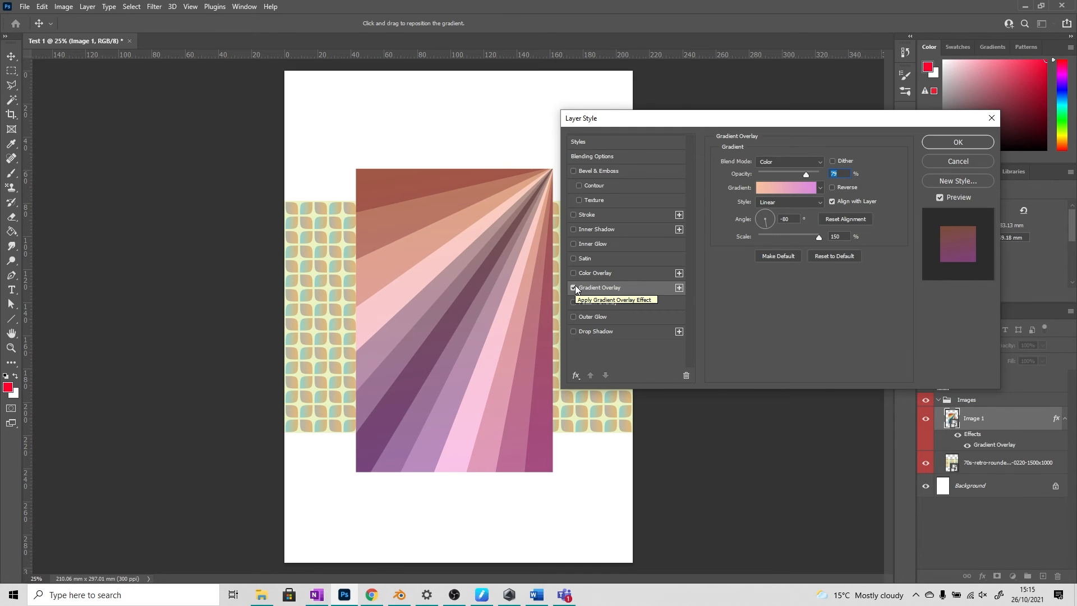
pyautogui.click(944, 160)
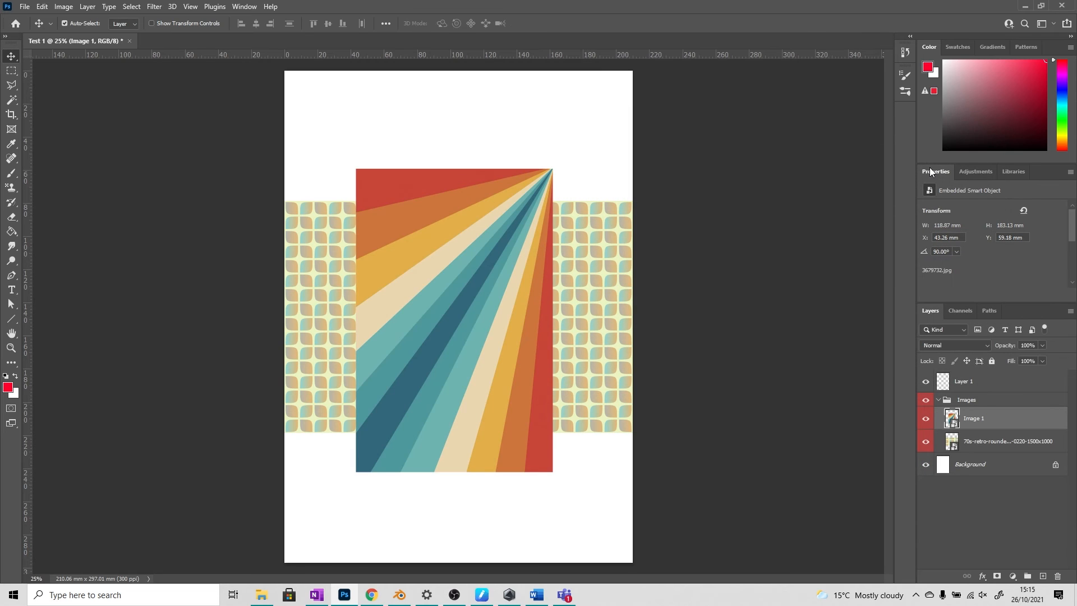
# Step: Try an Outer Glow layer style on Image 1 with the Normal blend mode, 100% opacity and 22% noise
pyautogui.click(982, 576)
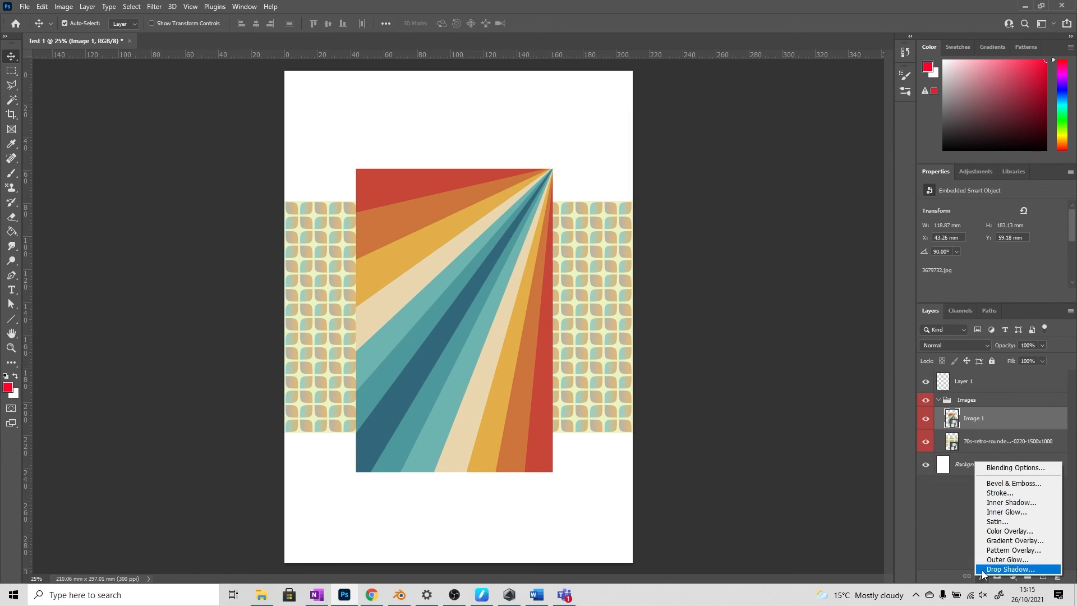
pyautogui.click(1001, 558)
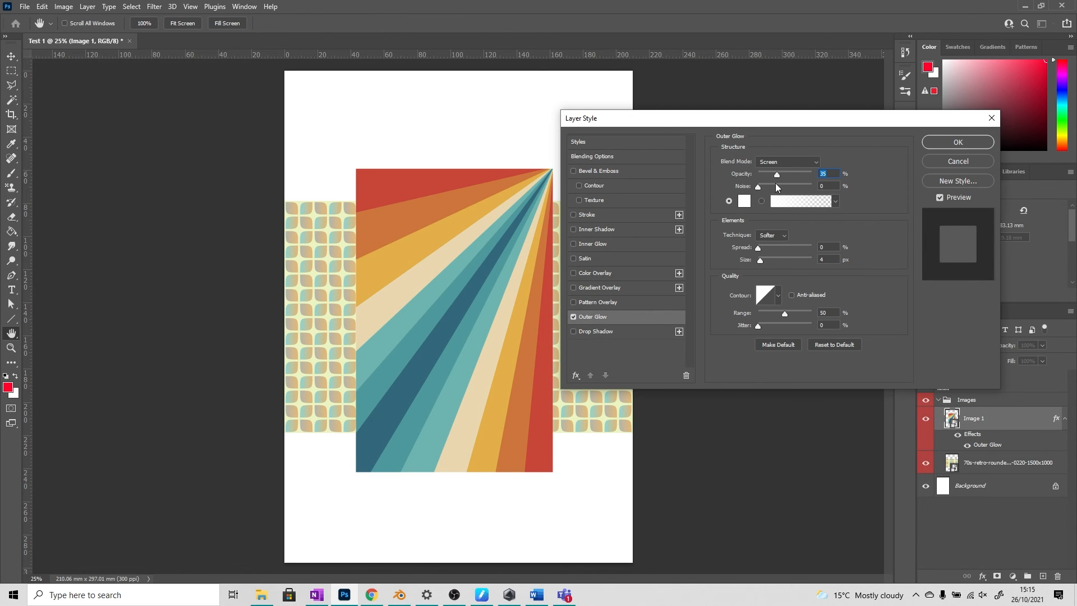
pyautogui.moveTo(777, 173); pyautogui.dragTo(809, 175)
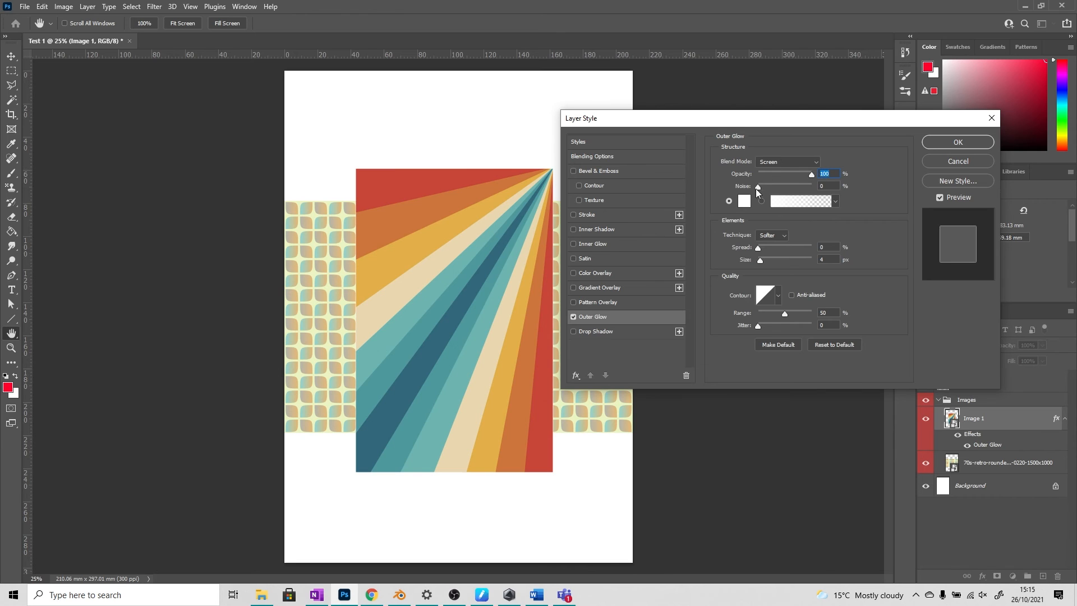
pyautogui.click(777, 164)
pyautogui.click(775, 174)
pyautogui.moveTo(757, 188)
pyautogui.mouseDown()
pyautogui.moveTo(791, 191)
pyautogui.moveTo(771, 192)
pyautogui.mouseUp()
# Step: Try the red colour ff0000 with 24% spread and 177 px size for the outer glow, and discard the layer style
pyautogui.click(743, 201)
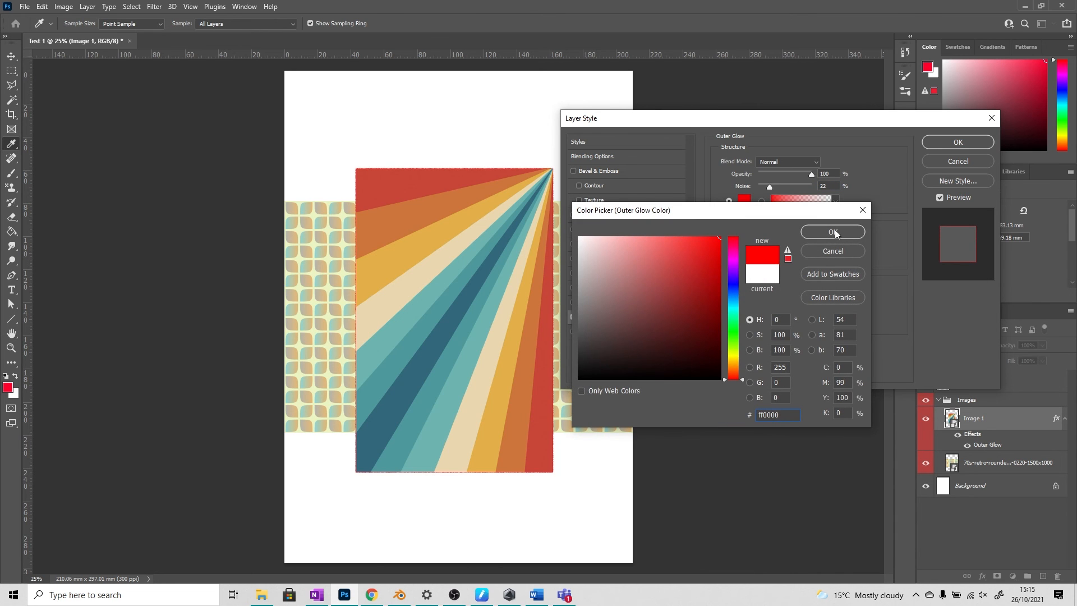
pyautogui.click(807, 230)
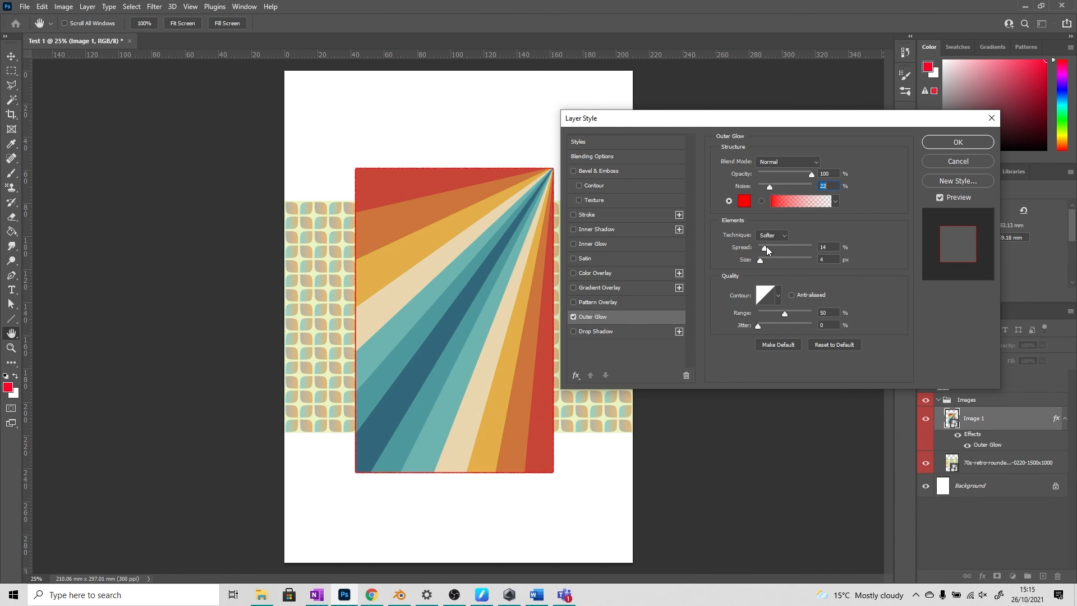
pyautogui.moveTo(766, 246); pyautogui.dragTo(797, 259)
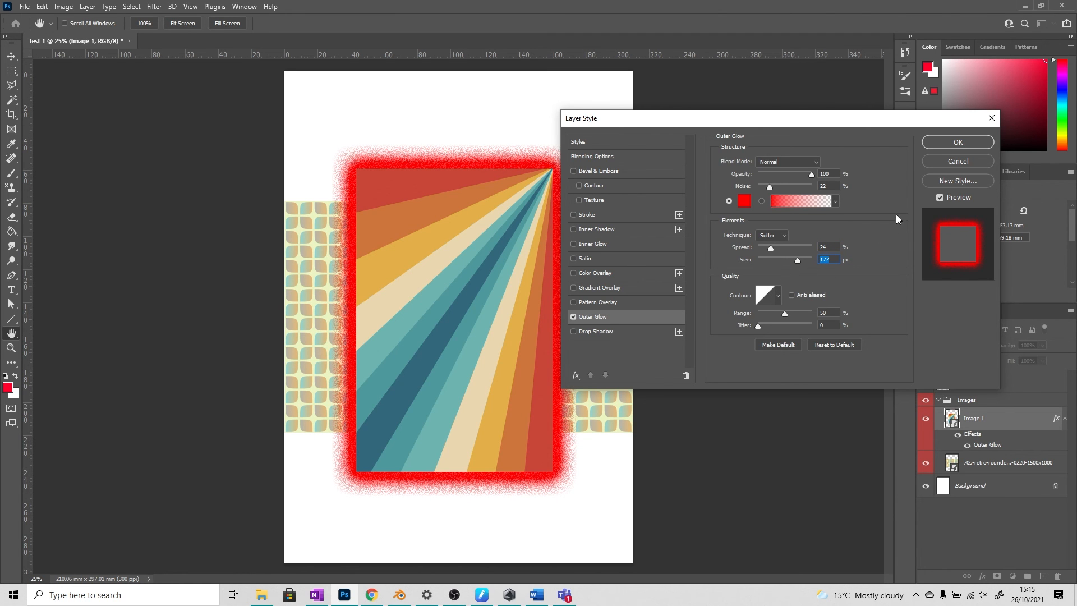
pyautogui.click(957, 162)
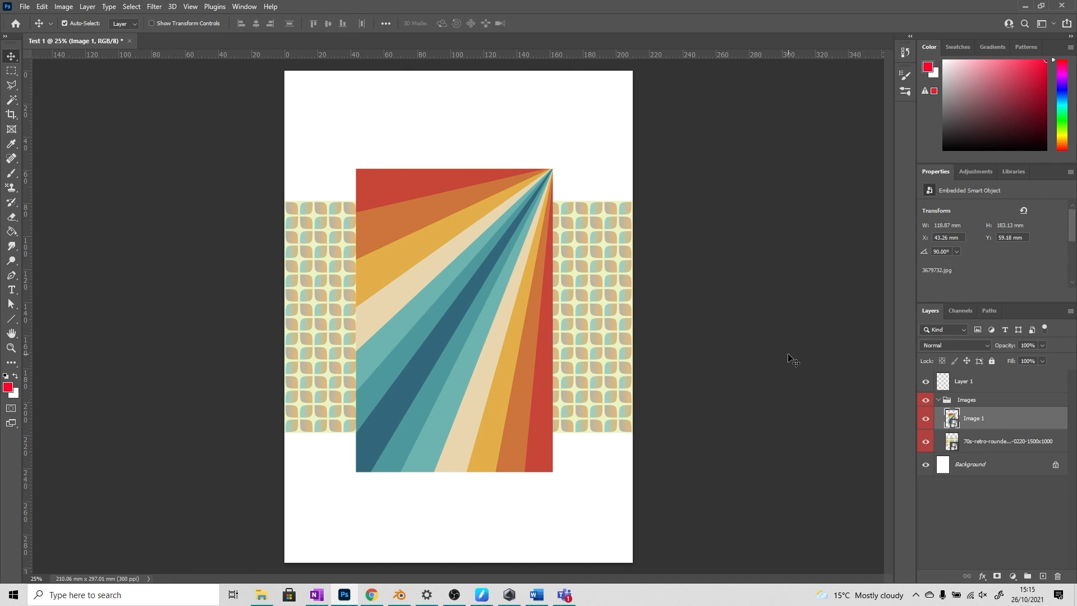